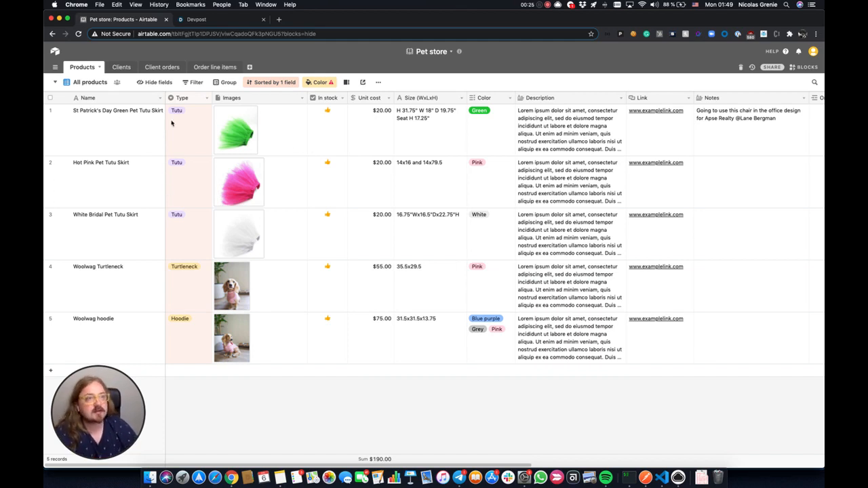
Step: Look over the Clients and Order line items tables, then return to Client orders at its Tracking number column
{"action": "left_click", "coordinate": [121, 67]}
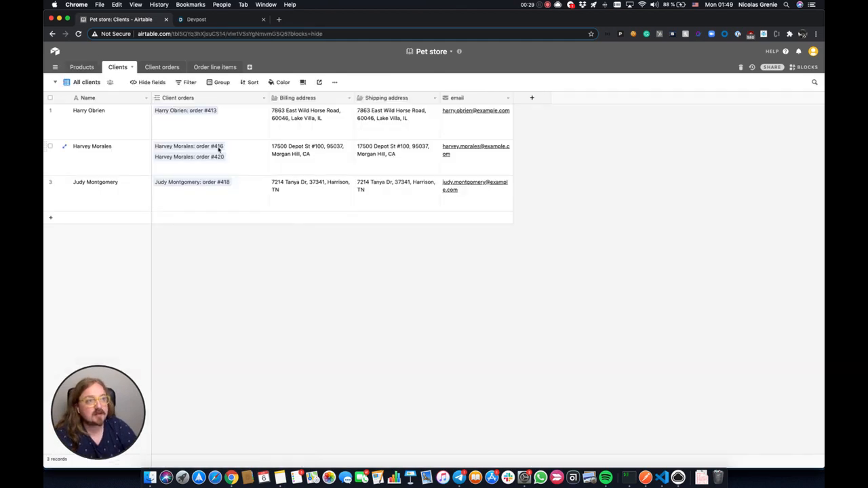
{"action": "left_click", "coordinate": [162, 67]}
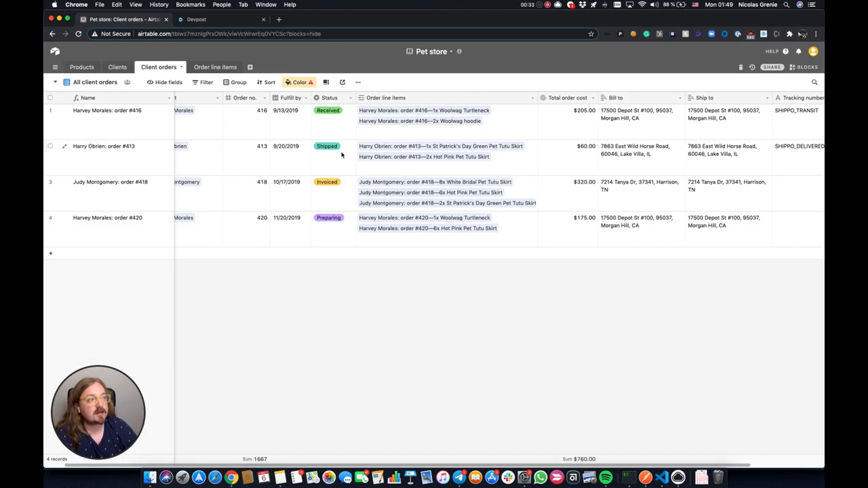
{"action": "left_click", "coordinate": [212, 67]}
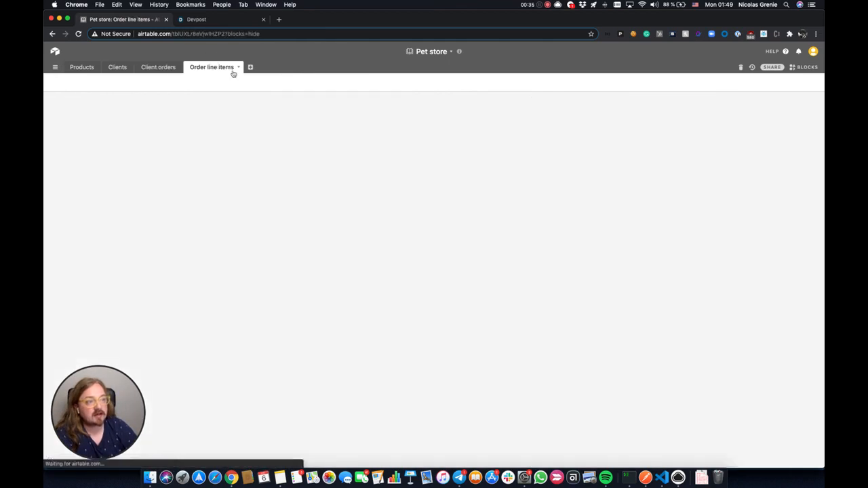
{"action": "left_click", "coordinate": [147, 72]}
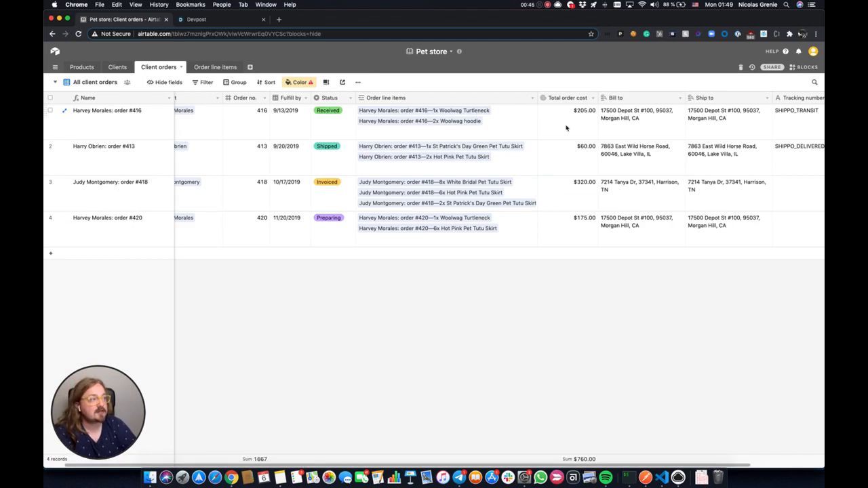
{"action": "scroll", "coordinate": [306, 122], "scroll_direction": "left", "scroll_amount": 2}
{"action": "scroll", "coordinate": [290, 124], "scroll_direction": "right", "scroll_amount": 5}
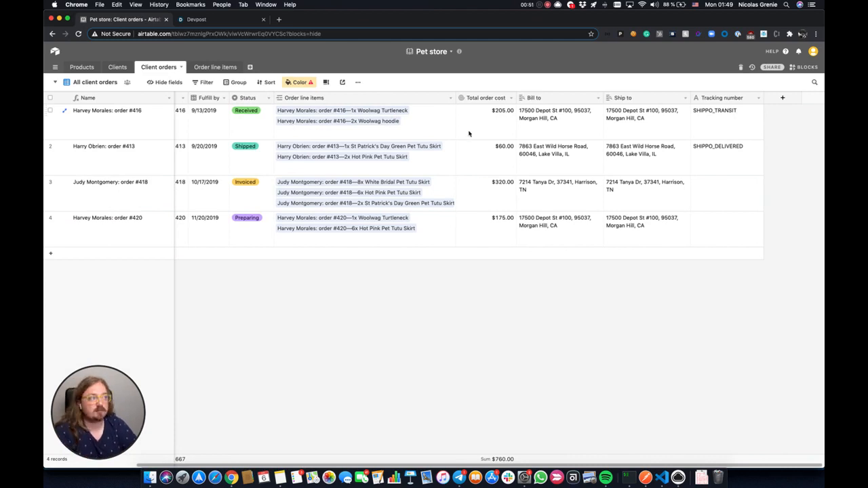
Step: Reload the Shipping block from the blocks panel and paste in the Shippo API key
{"action": "left_click", "coordinate": [804, 68]}
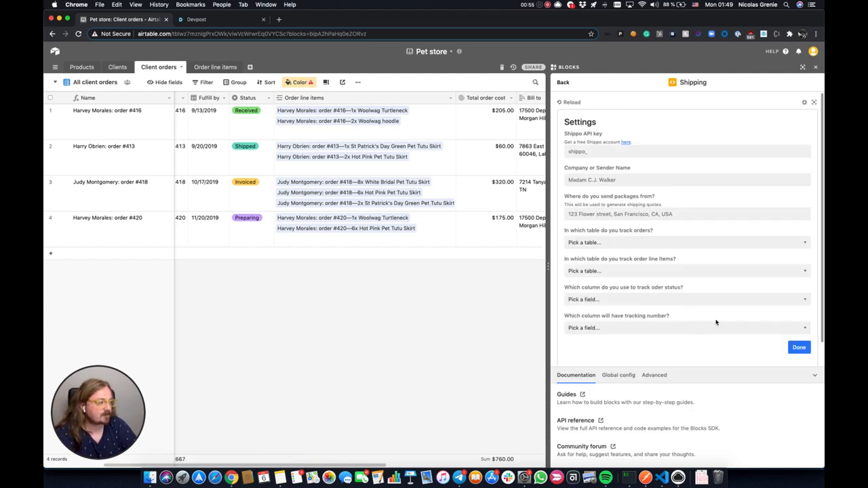
{"action": "left_click", "coordinate": [570, 102]}
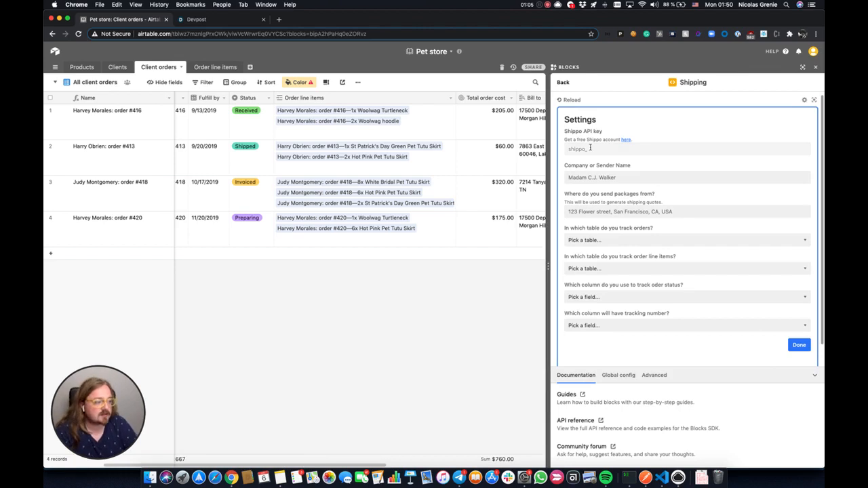
{"action": "key", "text": "super+Tab"}
{"action": "key", "text": "super+Tab"}
{"action": "key", "text": "super+Tab"}
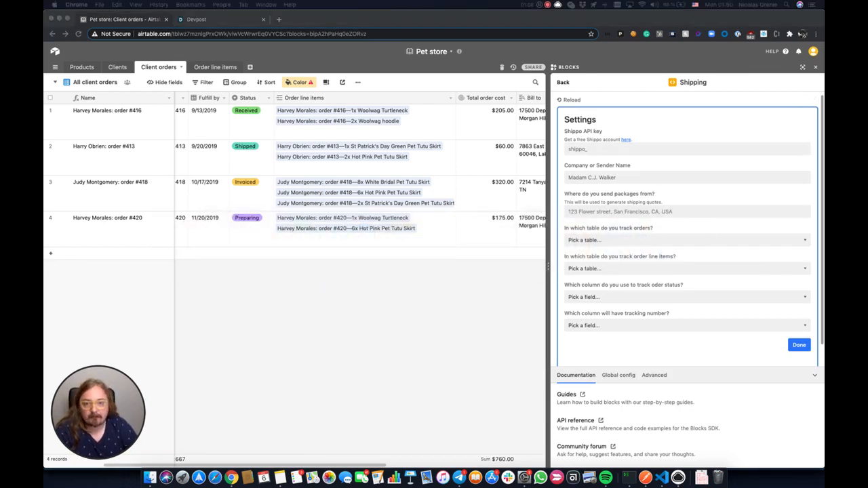
{"action": "left_click", "coordinate": [591, 150]}
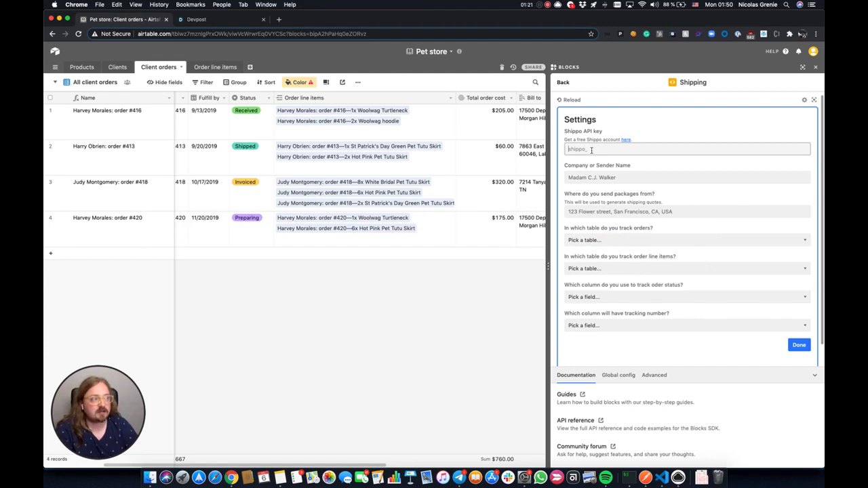
{"action": "left_click", "coordinate": [589, 150]}
{"action": "key", "text": "super+v"}
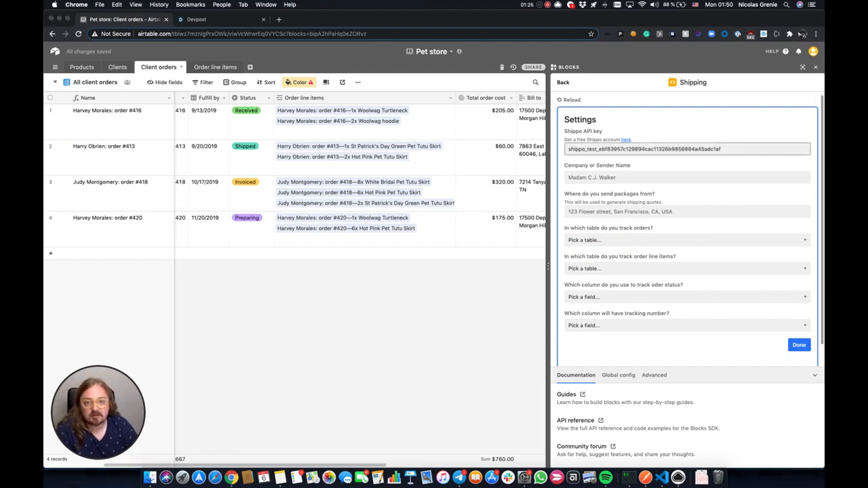
Step: Enter the sender's name and paste in the shipping origin address
{"action": "key", "text": "super+Tab"}
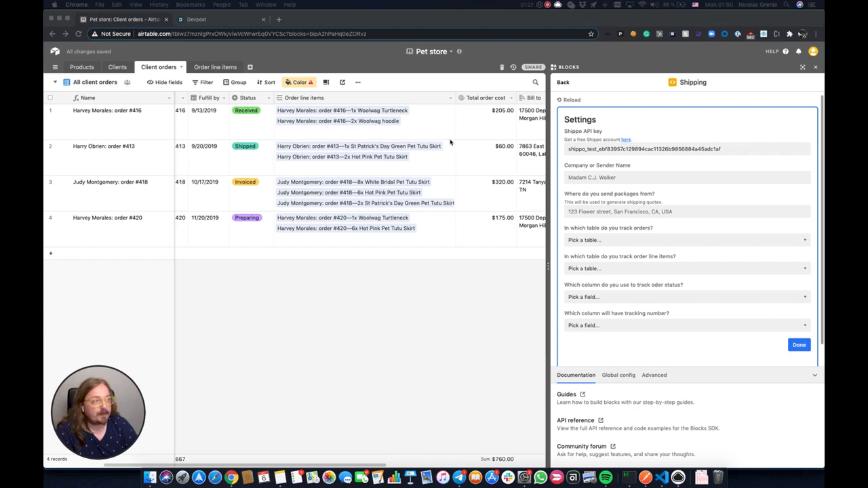
{"action": "left_click", "coordinate": [622, 177]}
{"action": "left_click", "coordinate": [623, 177]}
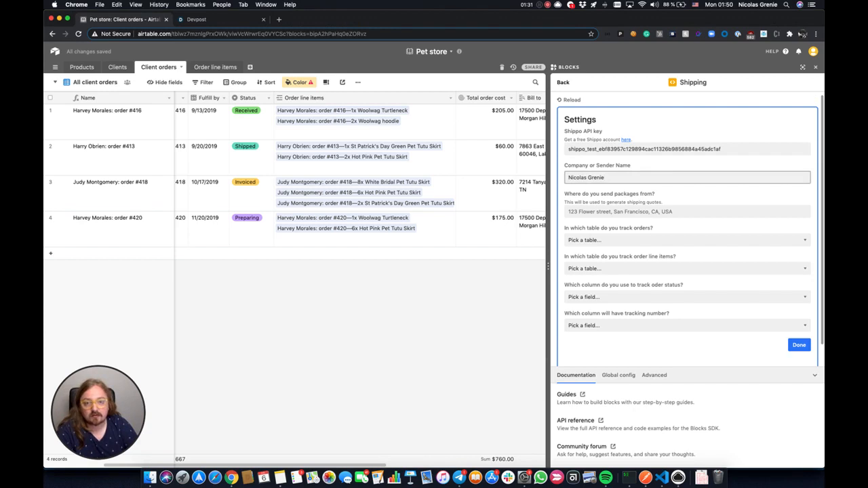
{"action": "key", "text": "super+Tab"}
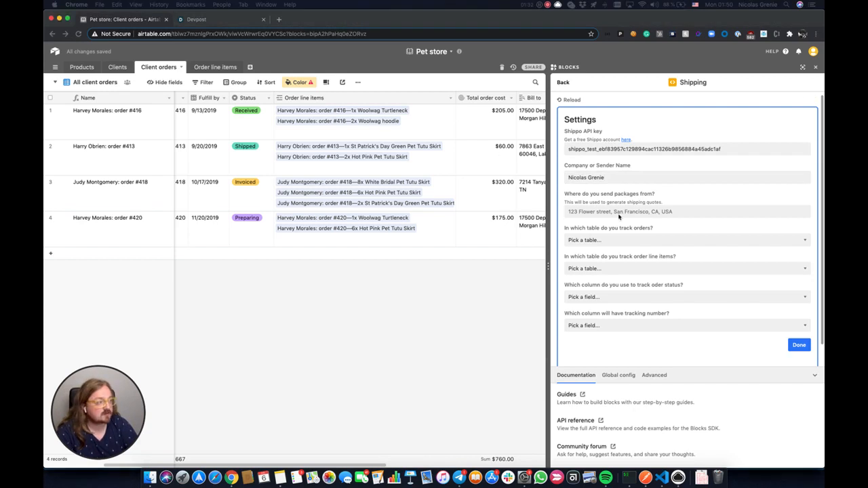
{"action": "left_click", "coordinate": [619, 213]}
{"action": "left_click", "coordinate": [619, 213]}
{"action": "left_click", "coordinate": [681, 202]}
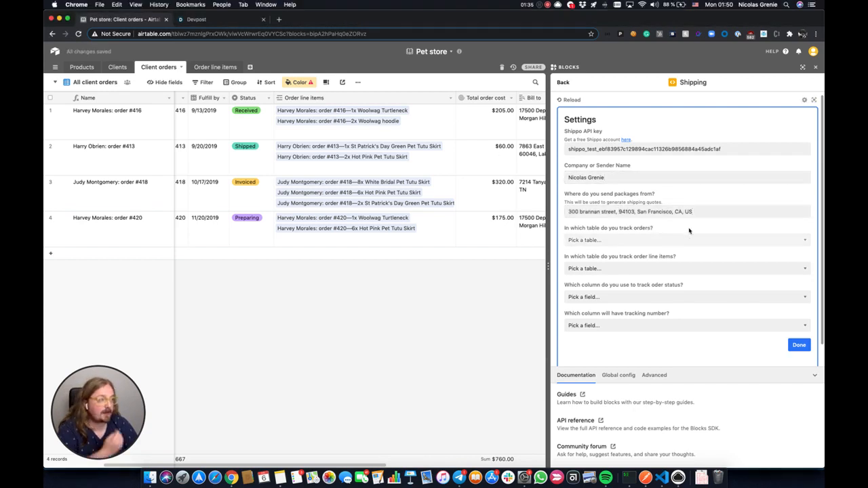
Step: Map the Shipping block to Client orders, Order line items, Status and Tracking number, then close its settings
{"action": "left_click", "coordinate": [652, 240]}
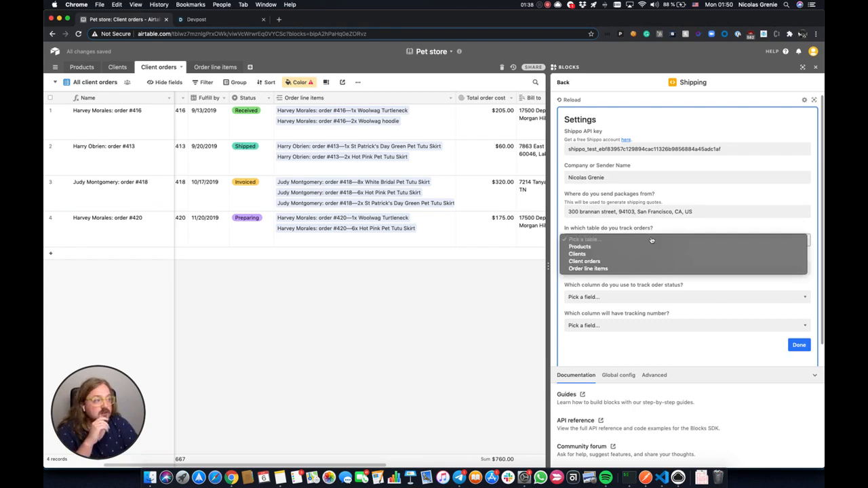
{"action": "left_click", "coordinate": [624, 262]}
{"action": "left_click", "coordinate": [679, 270]}
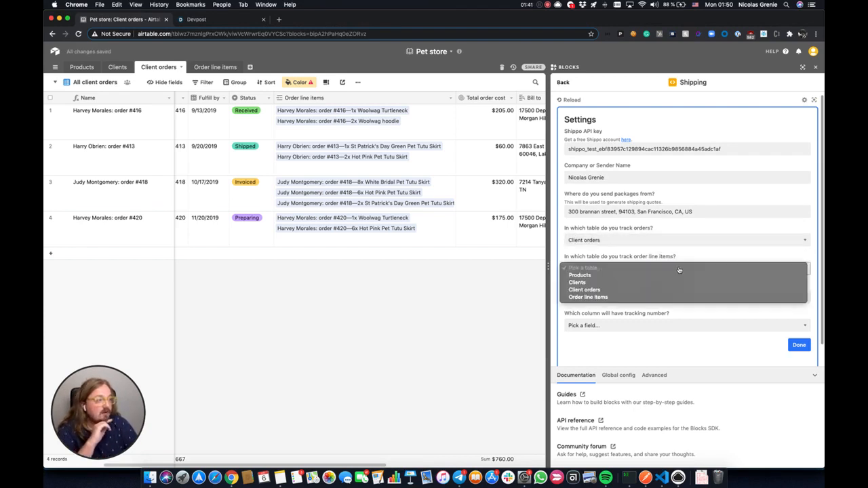
{"action": "left_click", "coordinate": [628, 298]}
{"action": "left_click", "coordinate": [640, 298]}
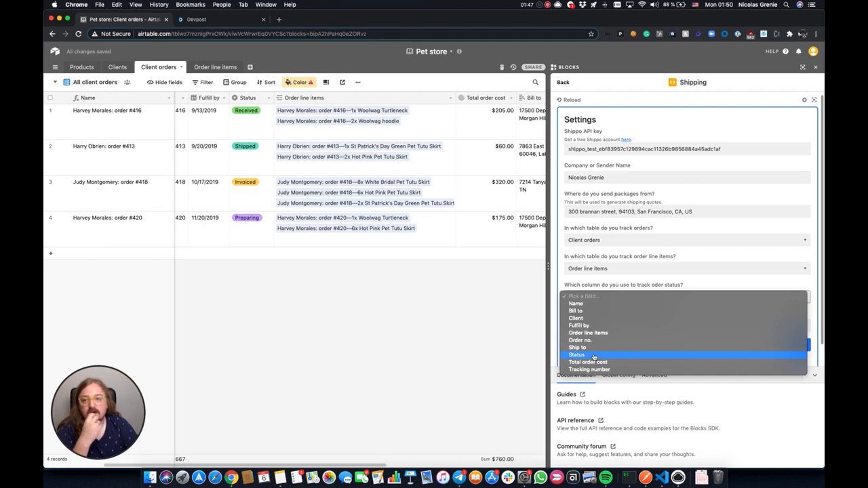
{"action": "left_click", "coordinate": [594, 355]}
{"action": "left_click", "coordinate": [636, 326]}
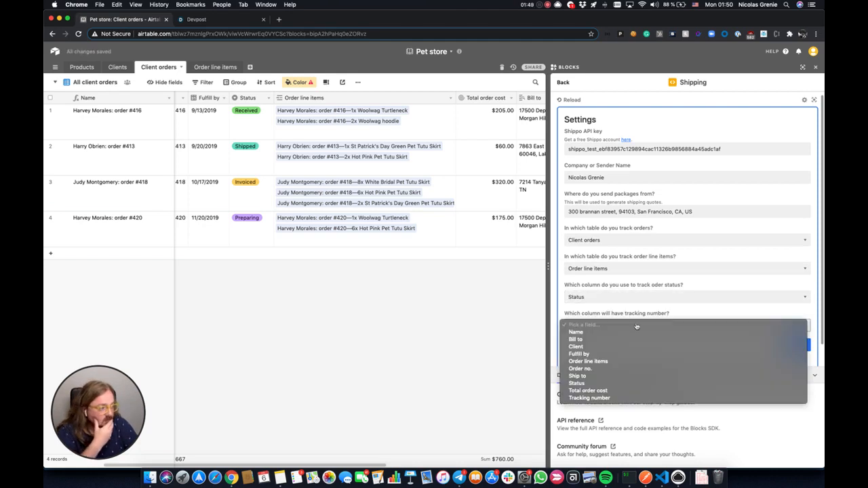
{"action": "left_click", "coordinate": [603, 398]}
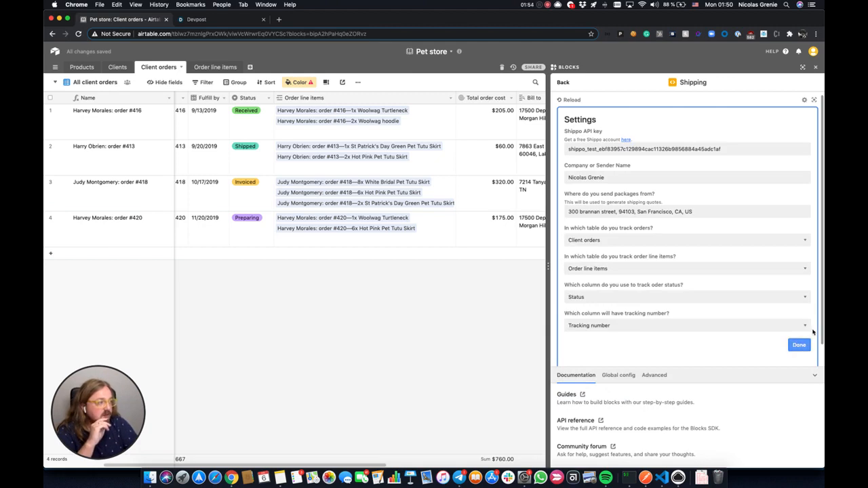
{"action": "left_click", "coordinate": [805, 100]}
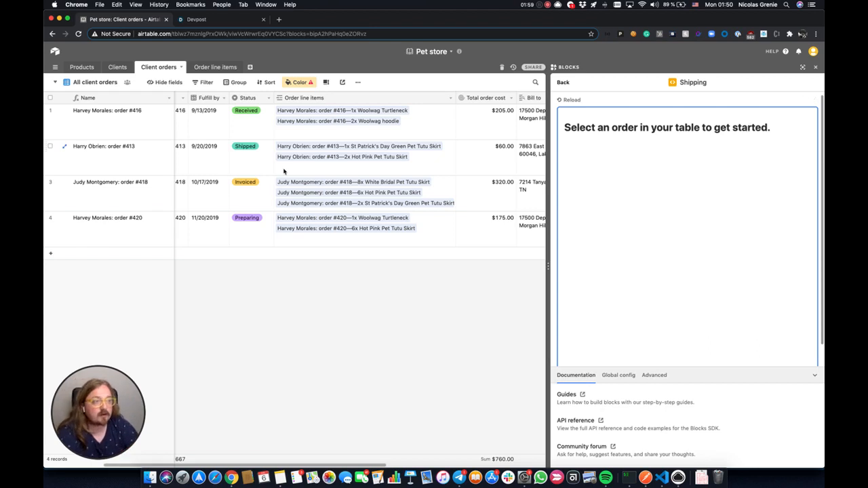
Step: Select the second order's tracking number to show its SHIPPO_DELIVERED history ending in Chicago
{"action": "scroll", "coordinate": [376, 166], "scroll_direction": "right", "scroll_amount": 7}
{"action": "scroll", "coordinate": [376, 167], "scroll_direction": "right", "scroll_amount": 2}
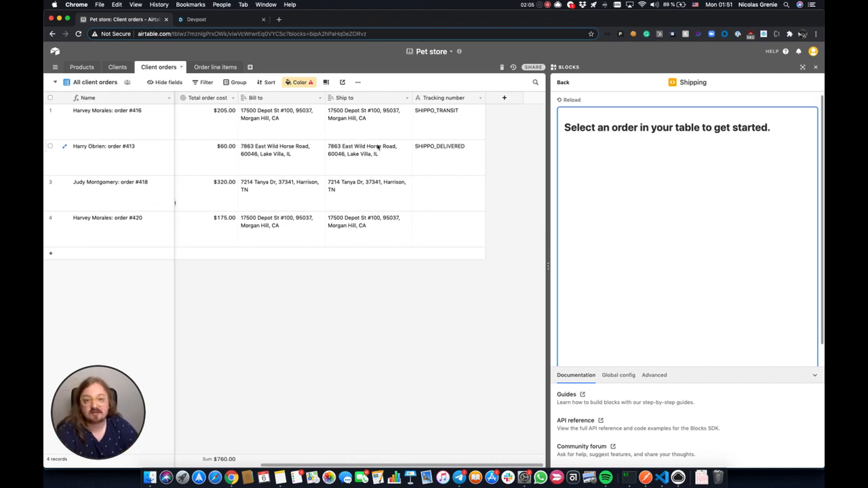
{"action": "scroll", "coordinate": [442, 136], "scroll_direction": "right", "scroll_amount": 1}
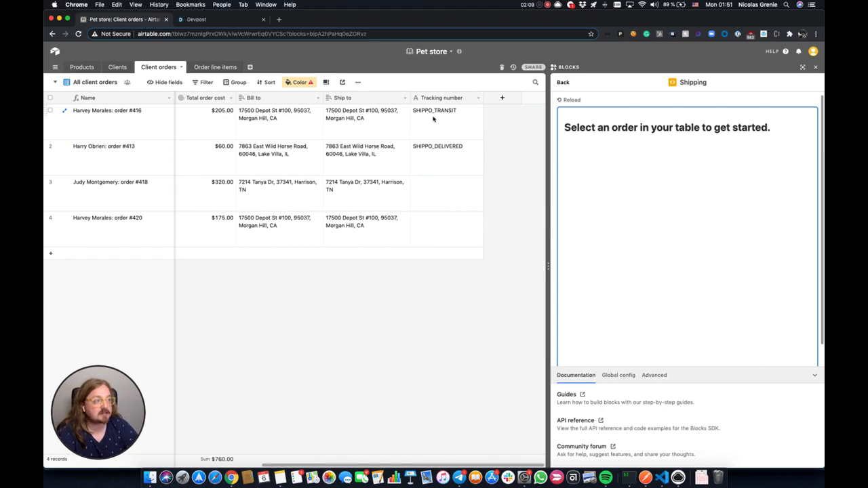
{"action": "left_click", "coordinate": [433, 119]}
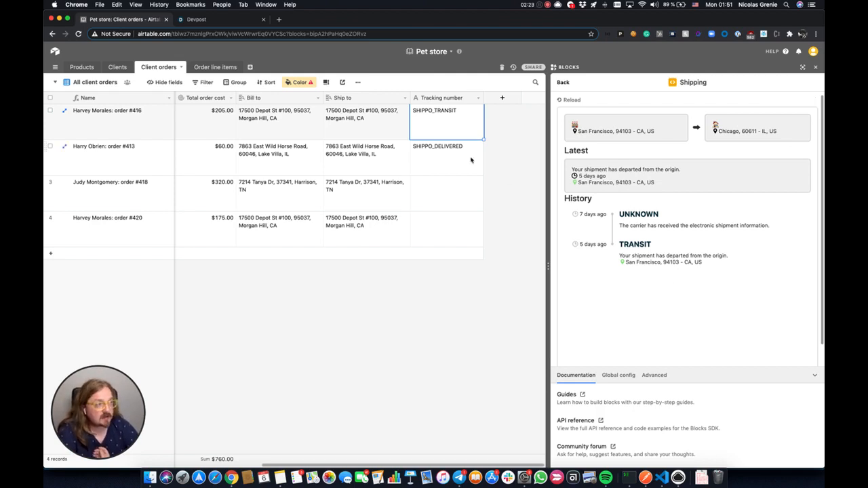
{"action": "left_click", "coordinate": [441, 156]}
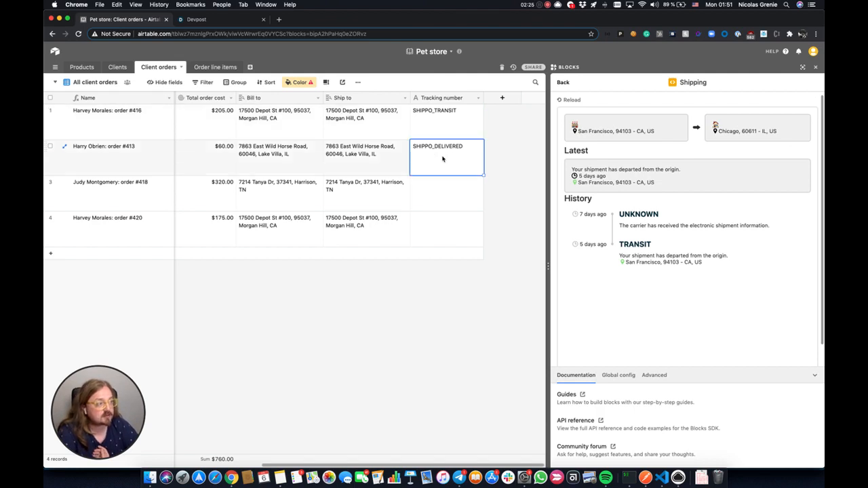
{"action": "scroll", "coordinate": [671, 223], "scroll_direction": "down", "scroll_amount": 2}
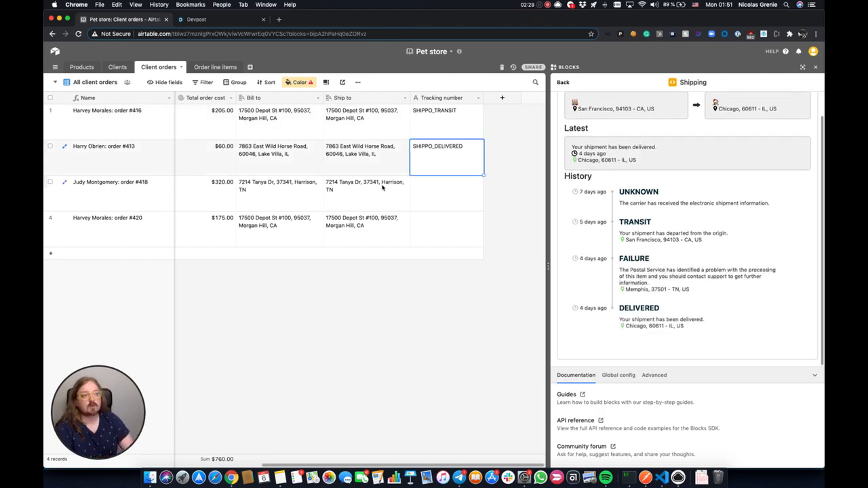
Step: Start a new shipment for the third order, using the Client field as the client name
{"action": "left_click", "coordinate": [419, 192]}
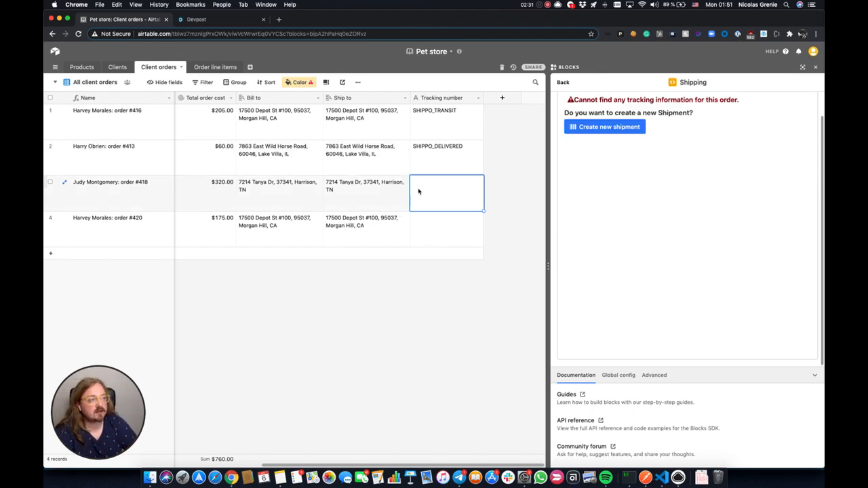
{"action": "scroll", "coordinate": [637, 190], "scroll_direction": "up", "scroll_amount": 2}
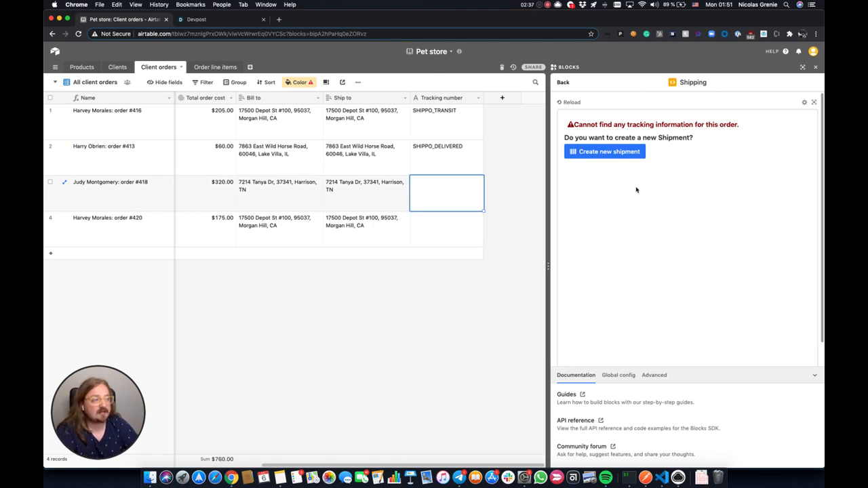
{"action": "left_click", "coordinate": [624, 155]}
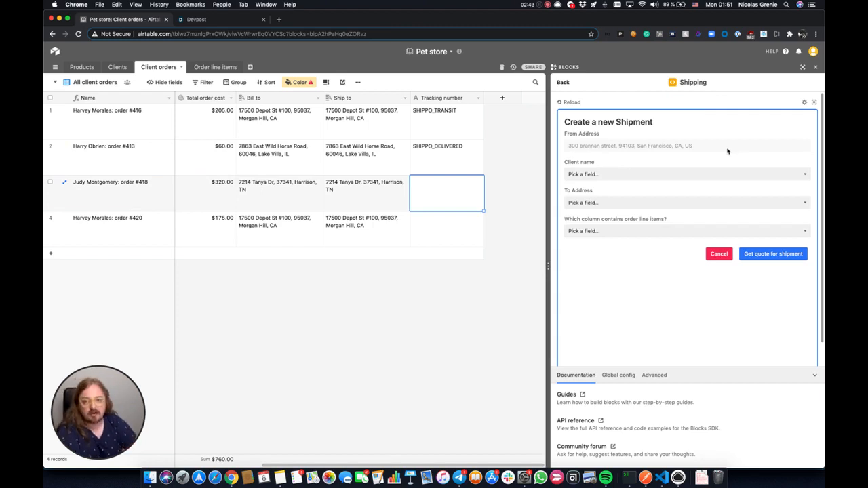
{"action": "left_click", "coordinate": [696, 173]}
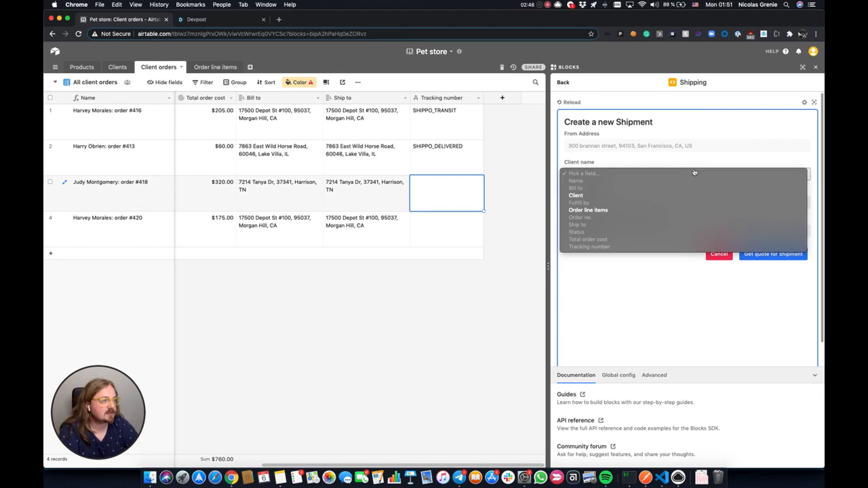
{"action": "left_click", "coordinate": [576, 196]}
{"action": "scroll", "coordinate": [214, 118], "scroll_direction": "left", "scroll_amount": 10}
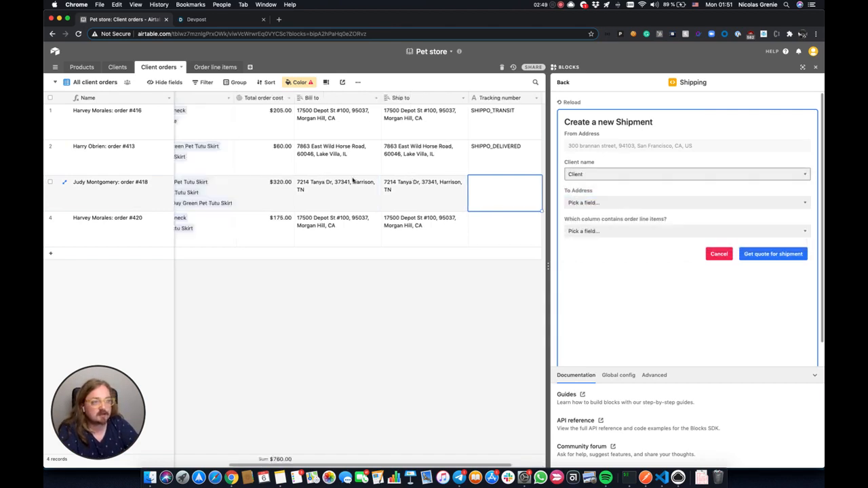
{"action": "scroll", "coordinate": [214, 118], "scroll_direction": "right", "scroll_amount": 10}
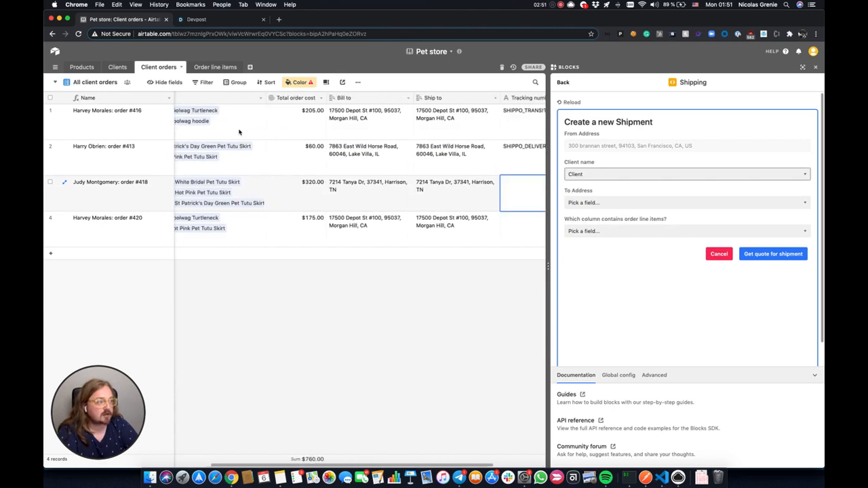
Step: Use Ship to as the address and Order line items as contents, then request rate quotes
{"action": "left_click", "coordinate": [646, 203]}
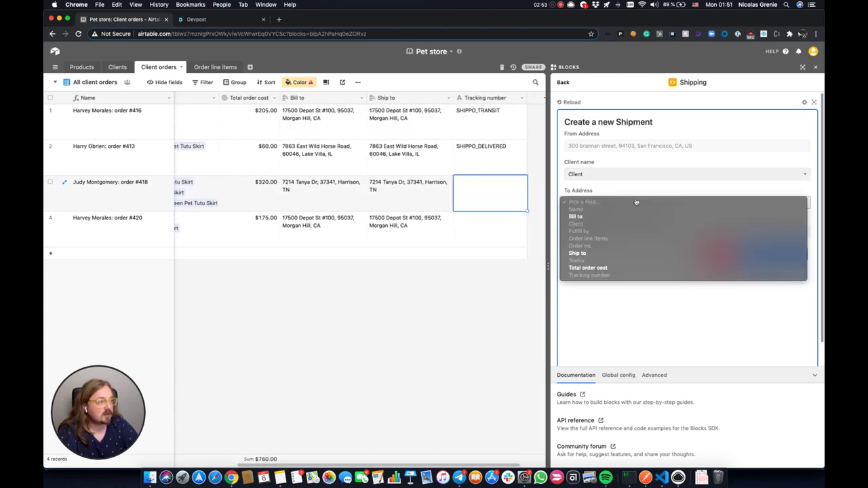
{"action": "left_click", "coordinate": [589, 254]}
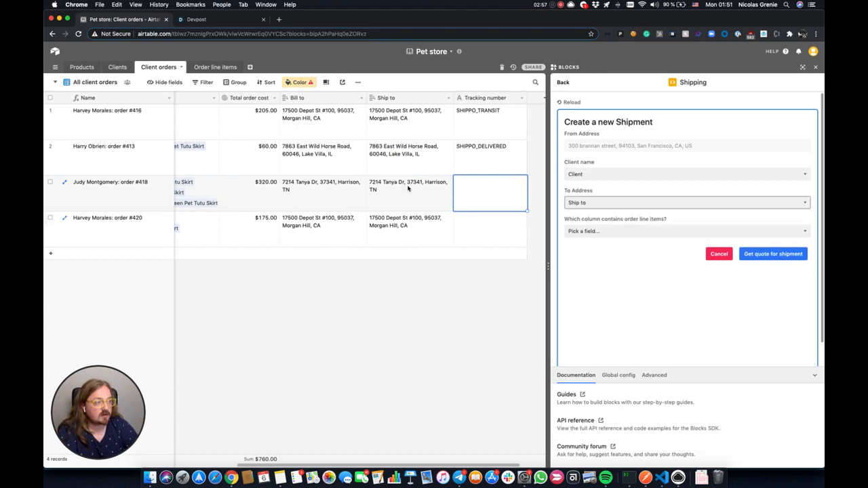
{"action": "left_click", "coordinate": [643, 232]}
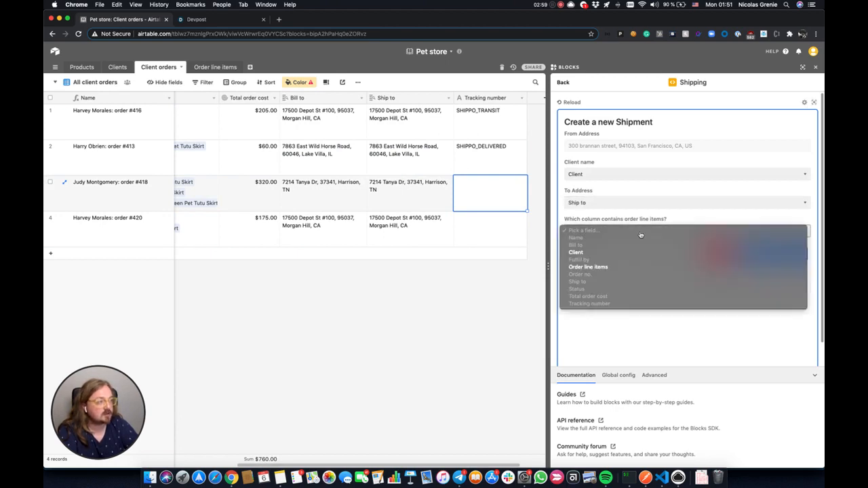
{"action": "left_click", "coordinate": [606, 267]}
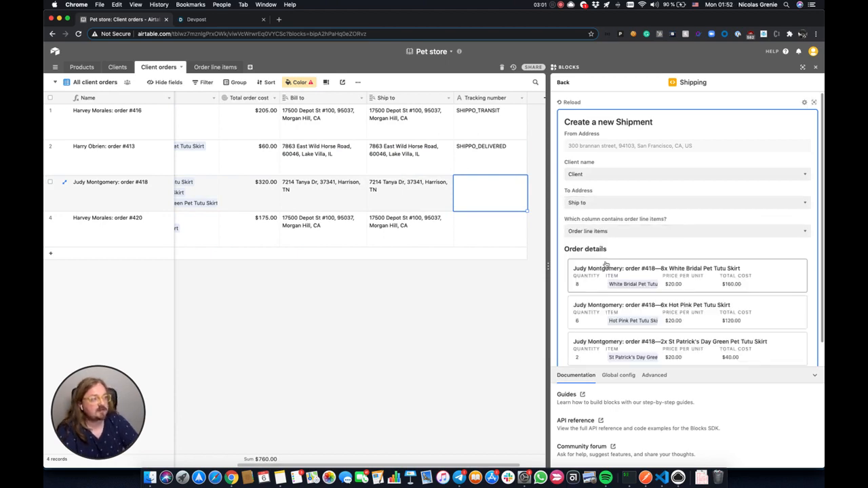
{"action": "scroll", "coordinate": [675, 241], "scroll_direction": "down", "scroll_amount": 1}
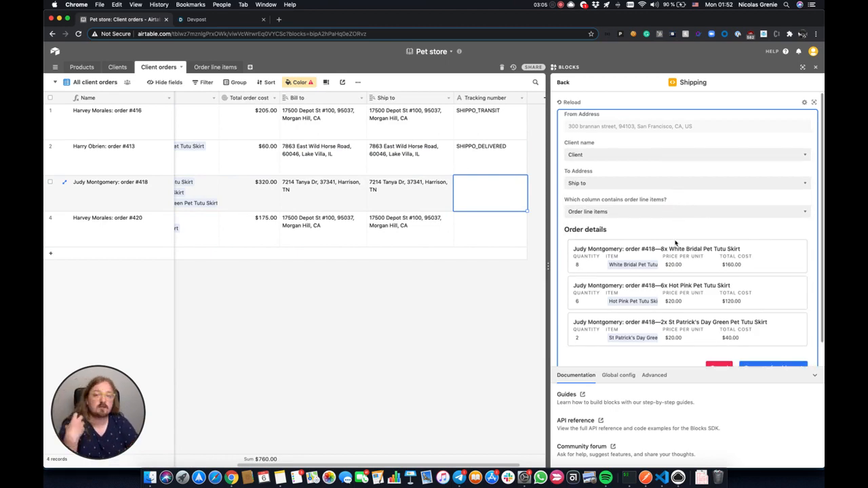
{"action": "scroll", "coordinate": [680, 242], "scroll_direction": "down", "scroll_amount": 1}
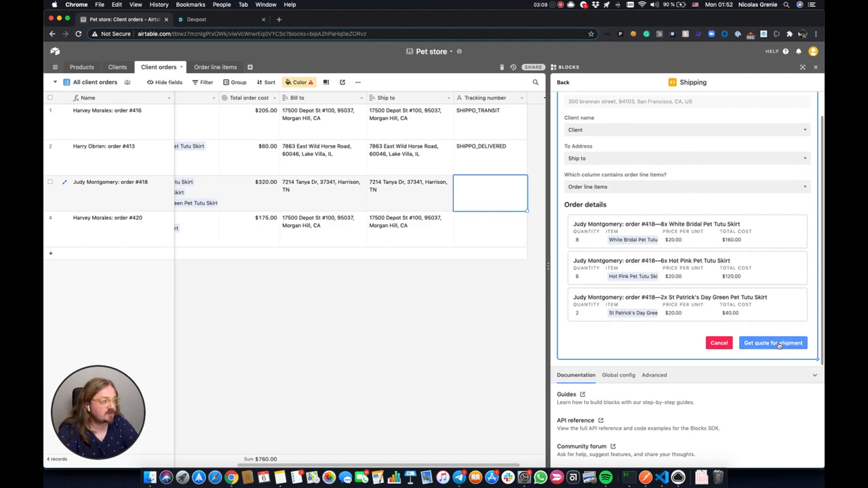
{"action": "left_click", "coordinate": [779, 345]}
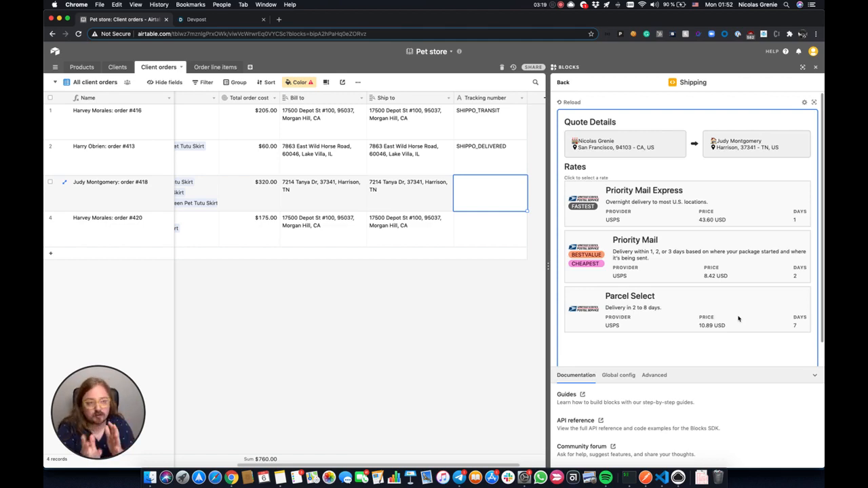
Step: Buy the USPS Priority Mail label ($8.42) for order #418 to fill its tracking number
{"action": "scroll", "coordinate": [722, 205], "scroll_direction": "down", "scroll_amount": 2}
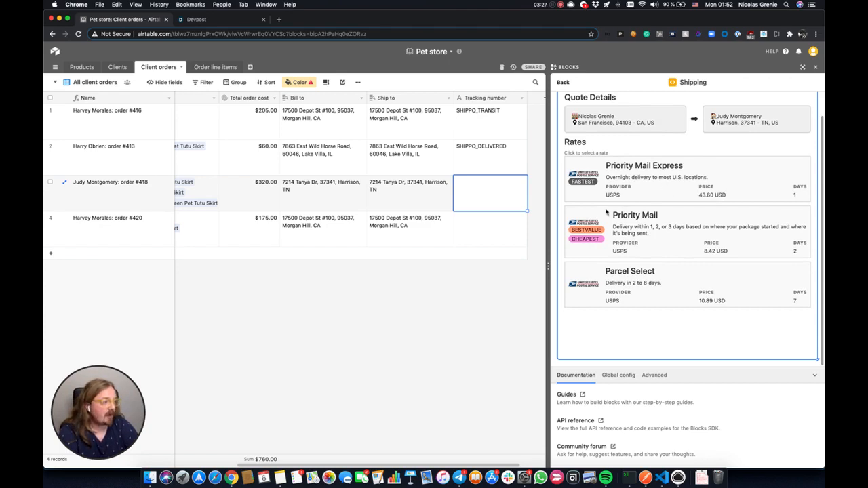
{"action": "left_click", "coordinate": [668, 246]}
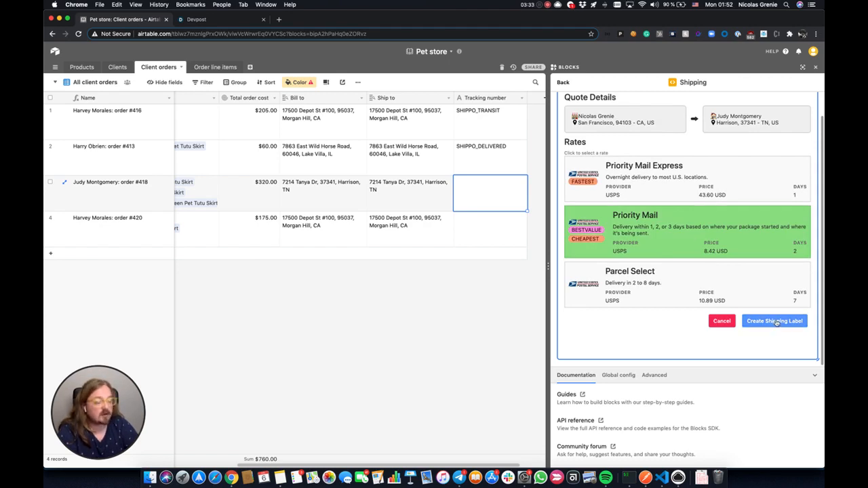
{"action": "left_click", "coordinate": [777, 323]}
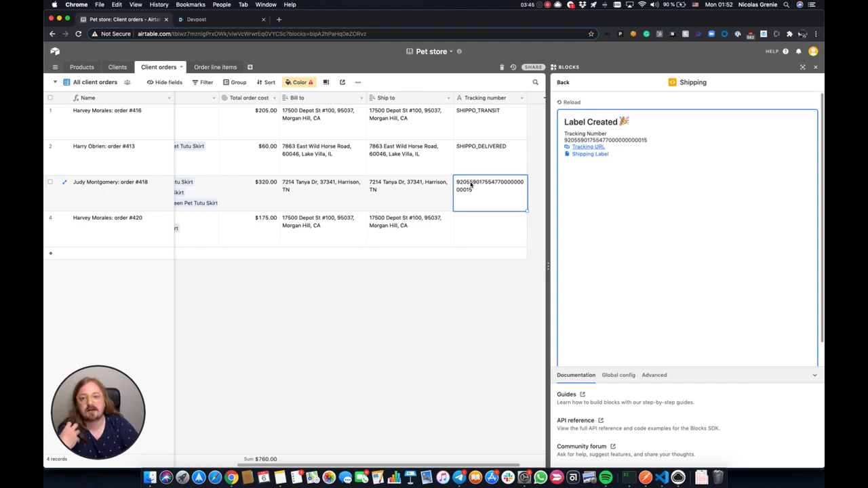
Step: Open the new shipment's USPS tracking page and its Priority Mail shipping label PDF
{"action": "left_click", "coordinate": [597, 150]}
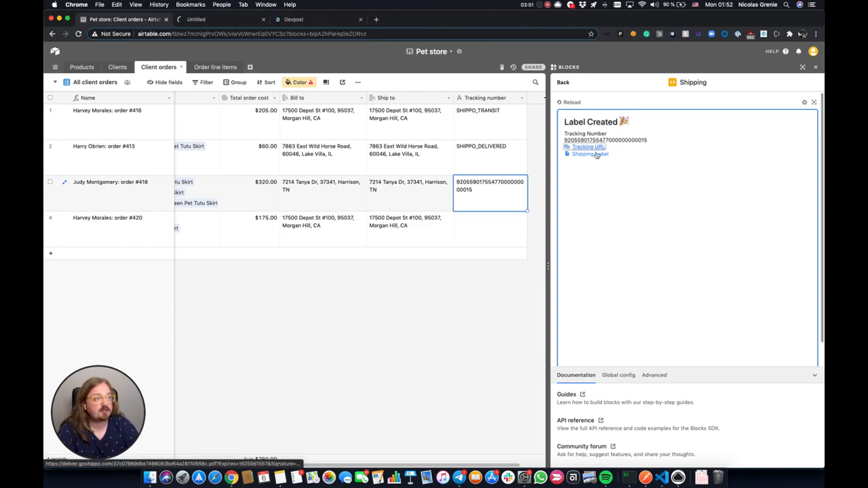
{"action": "left_click", "coordinate": [231, 19]}
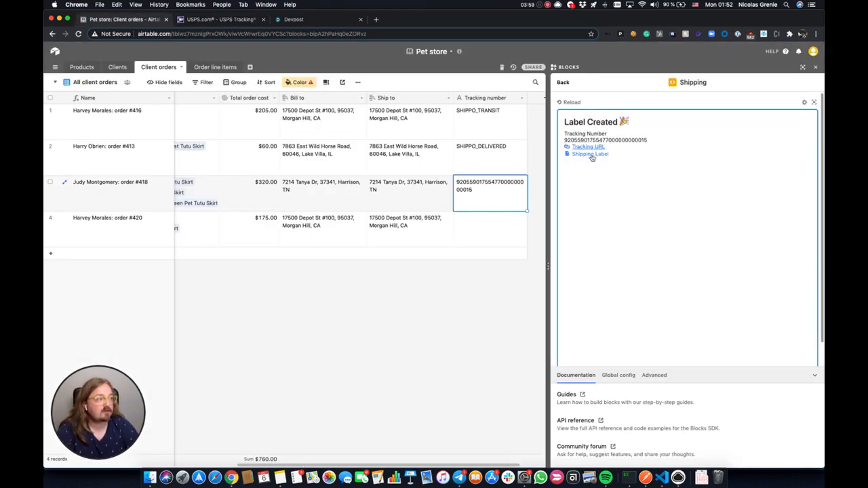
{"action": "left_click", "coordinate": [592, 155]}
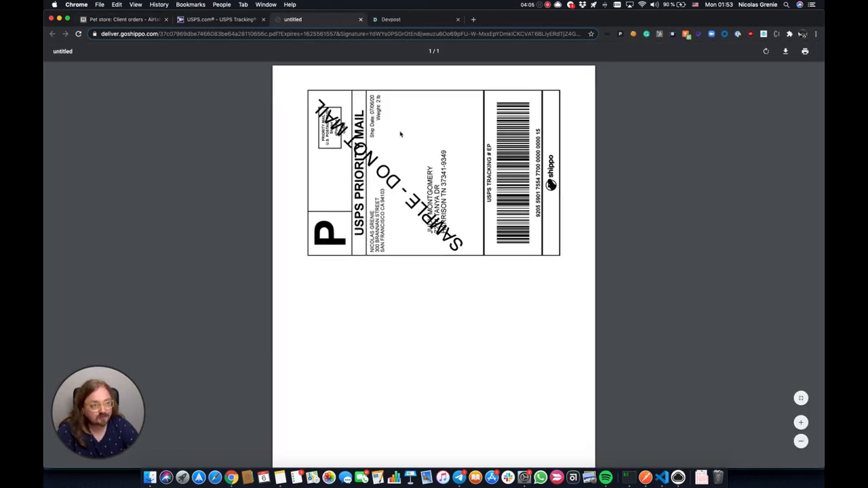
{"action": "left_click", "coordinate": [136, 19]}
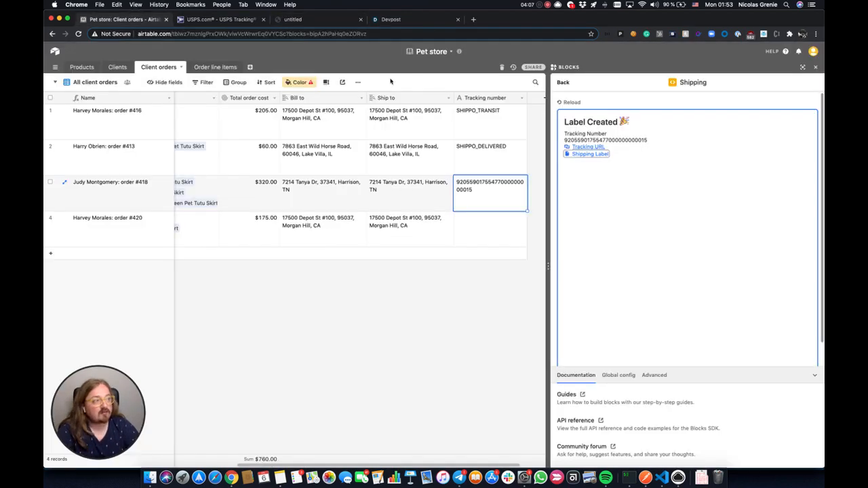
{"action": "left_click", "coordinate": [505, 183]}
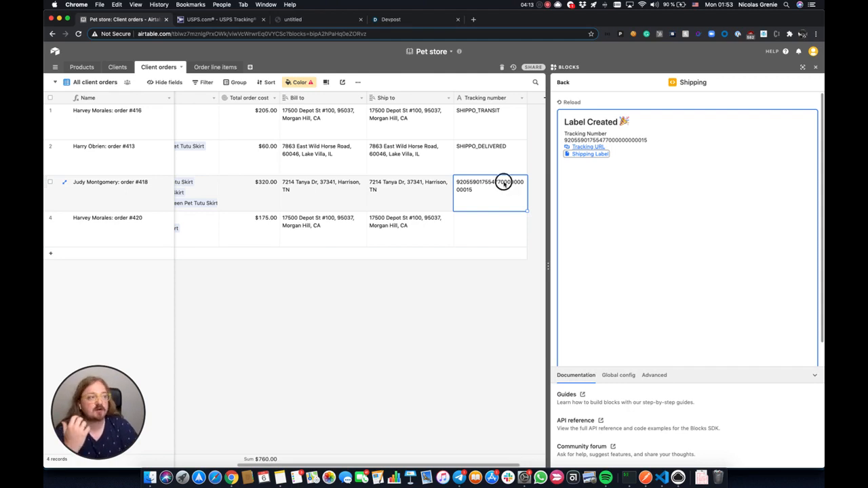